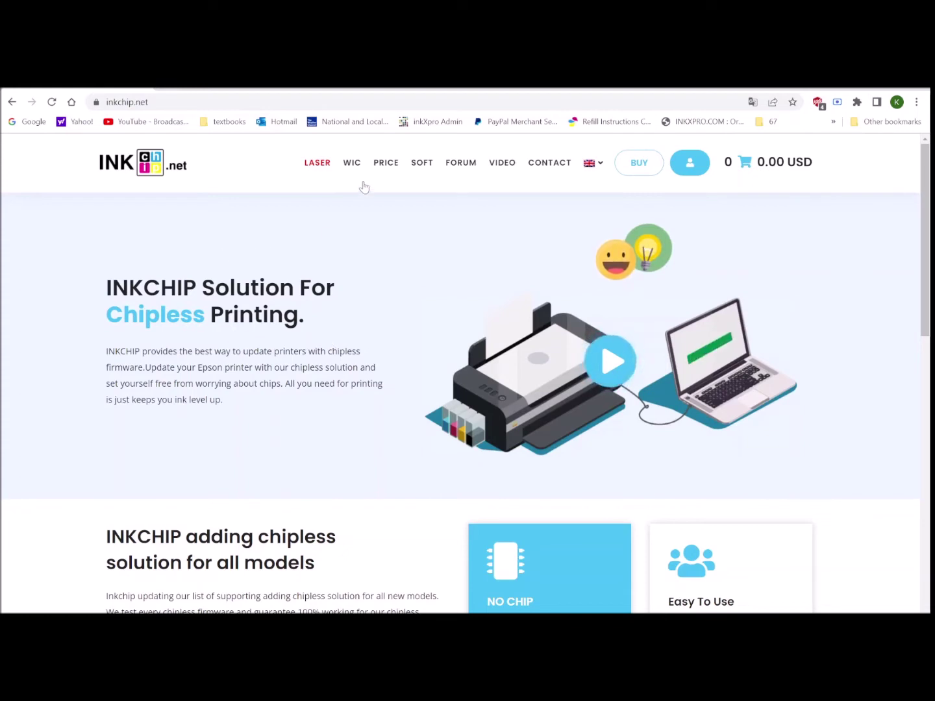
Step: Go to the WIC page listing reset keys at 9,99, 6,99 and 5,99 USD
click(352, 163)
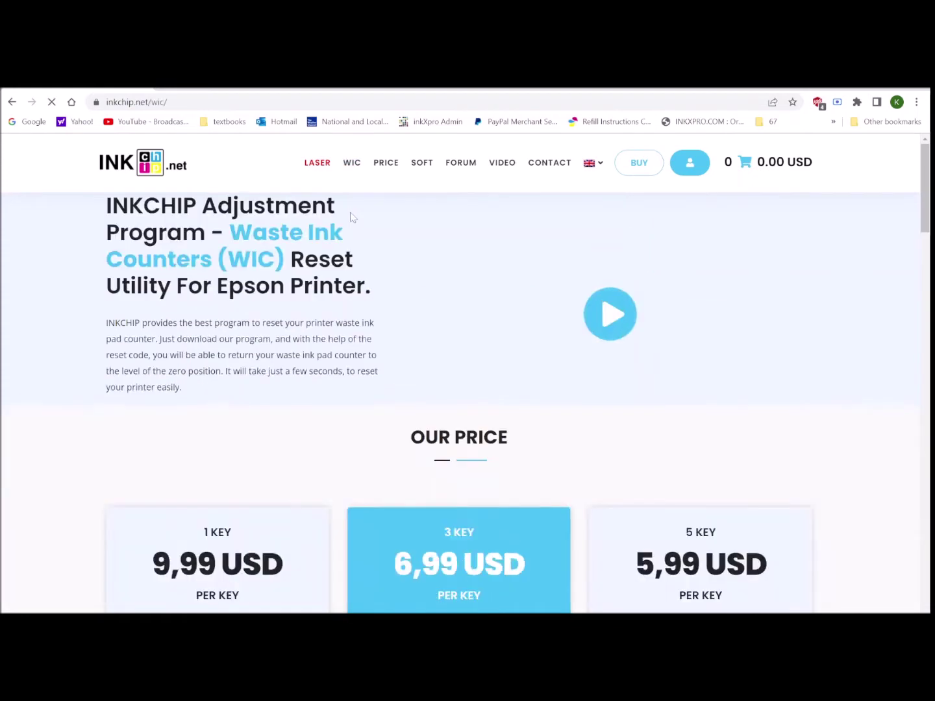
Step: Buy a single WIC key with coupon inkxpro for 8.99 USD and proceed to checkout
scroll(359, 294, down, 4)
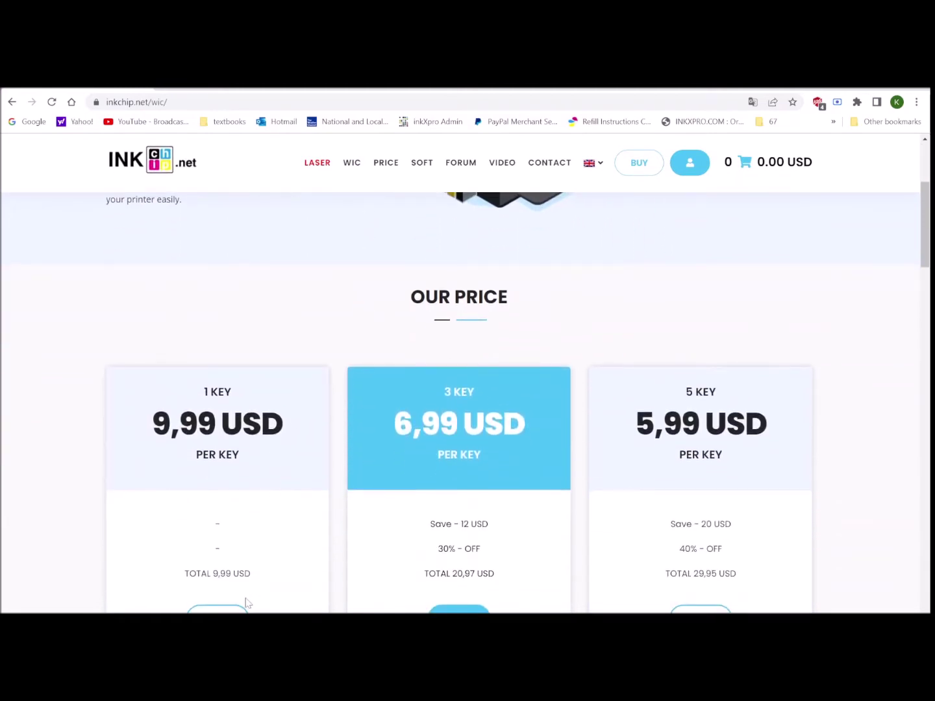
click(218, 609)
click(155, 380)
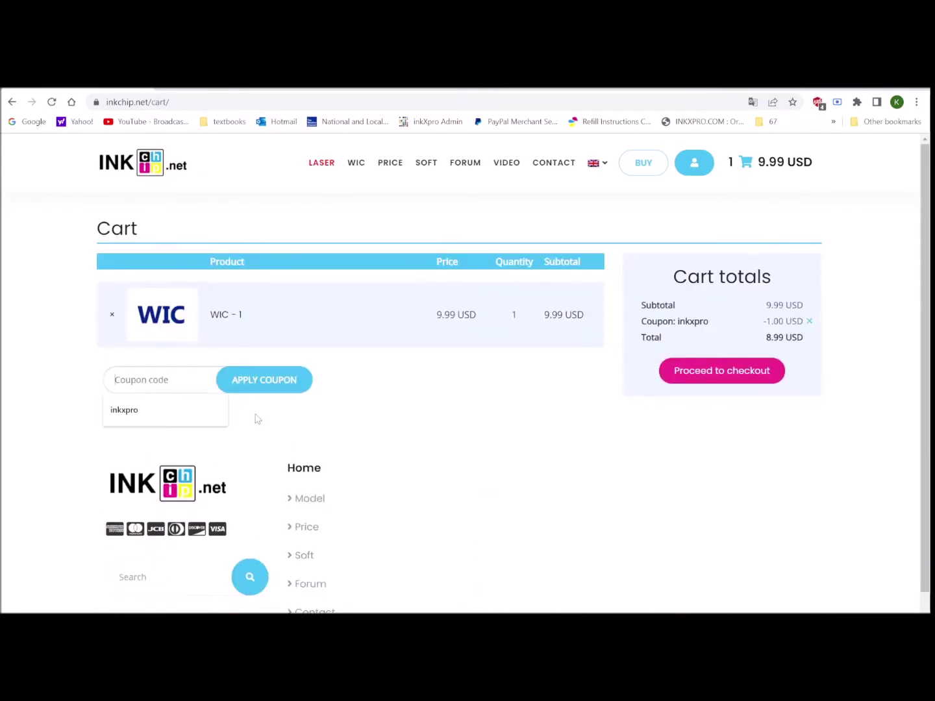
click(138, 414)
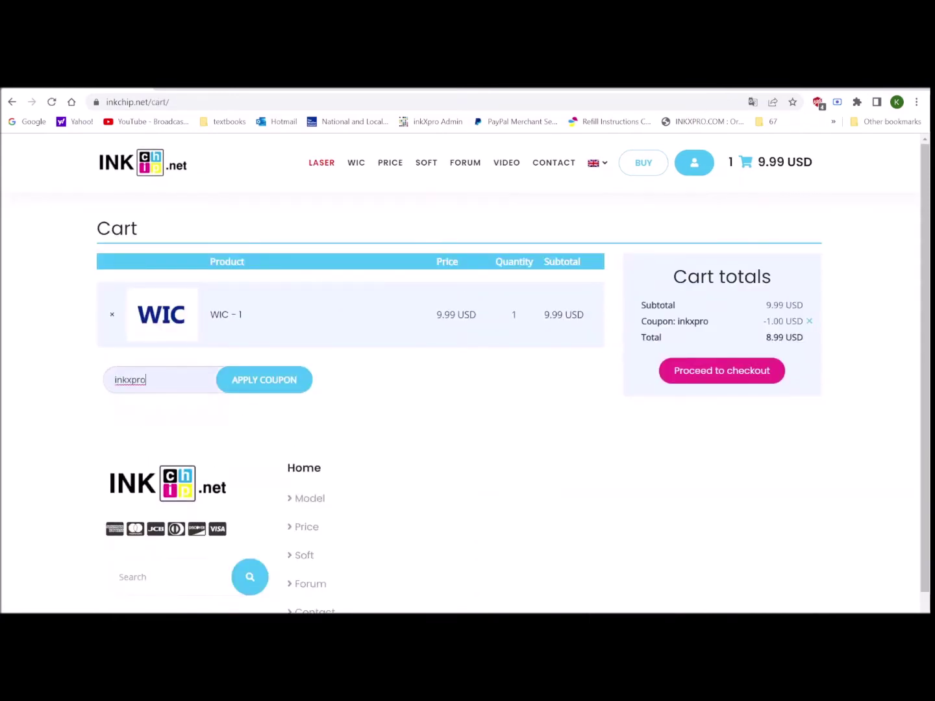
click(241, 388)
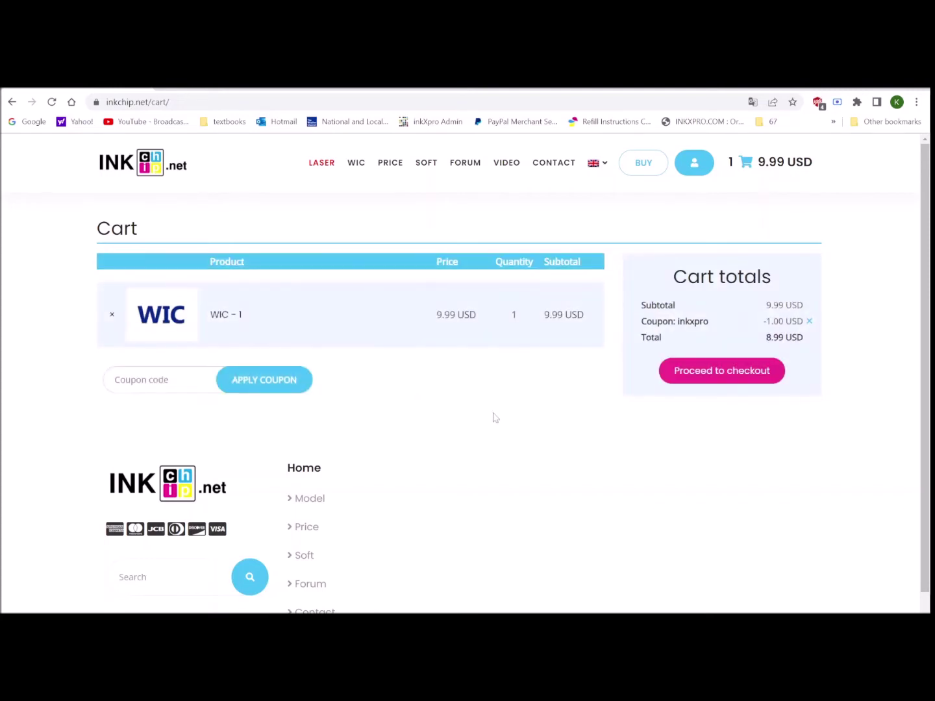
right_click(719, 377)
click(679, 377)
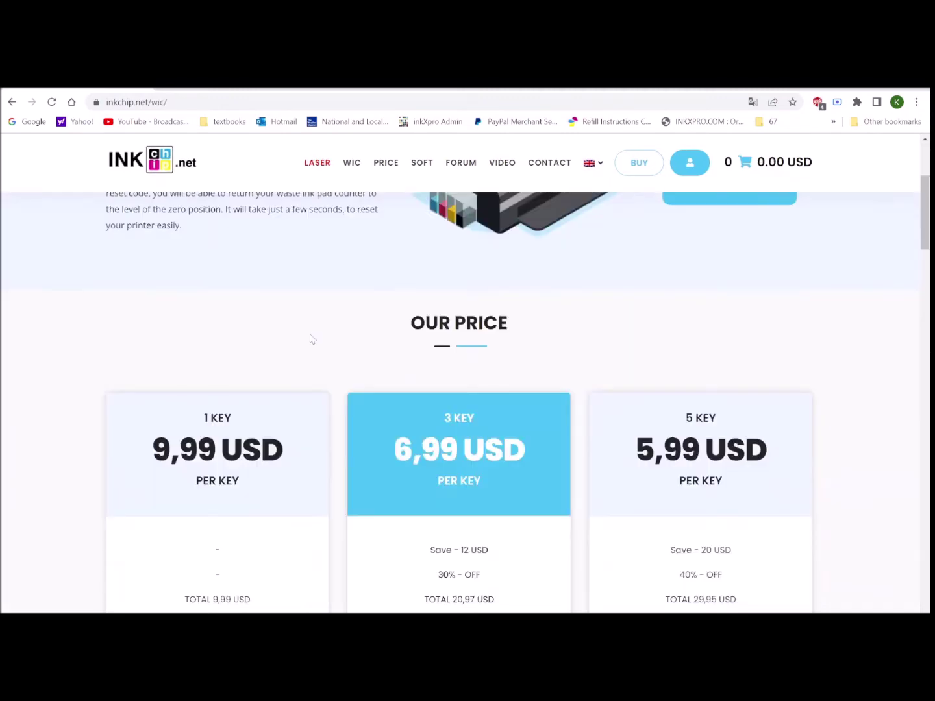
Step: Download the ENGLISH Inkchip_WIC_setup_1.11 installer and show it in the Downloads folder
scroll(309, 339, up, 5)
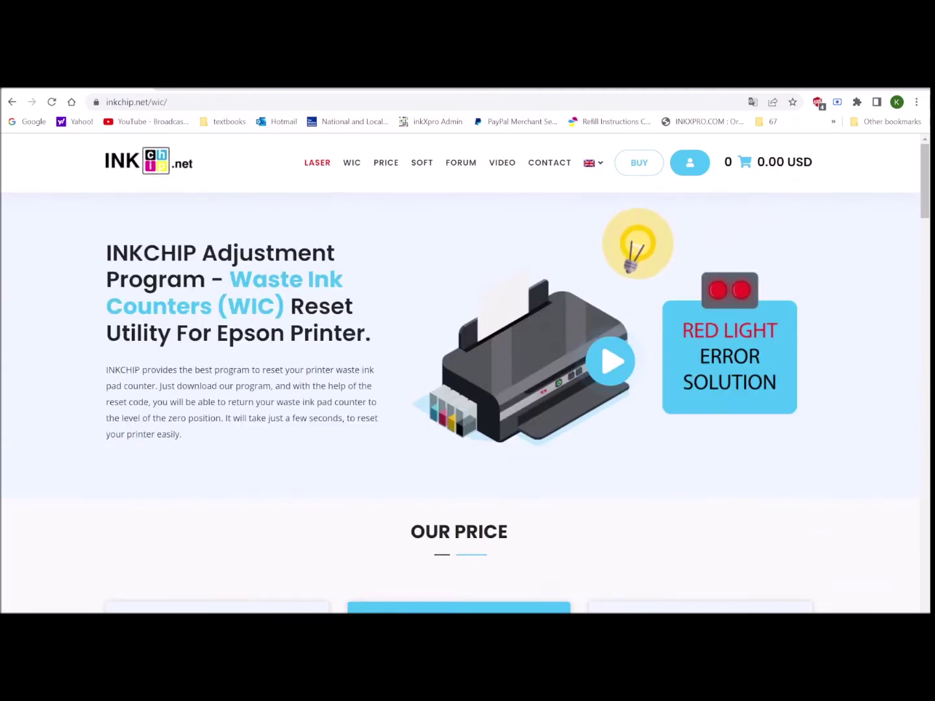
scroll(311, 338, down, 6)
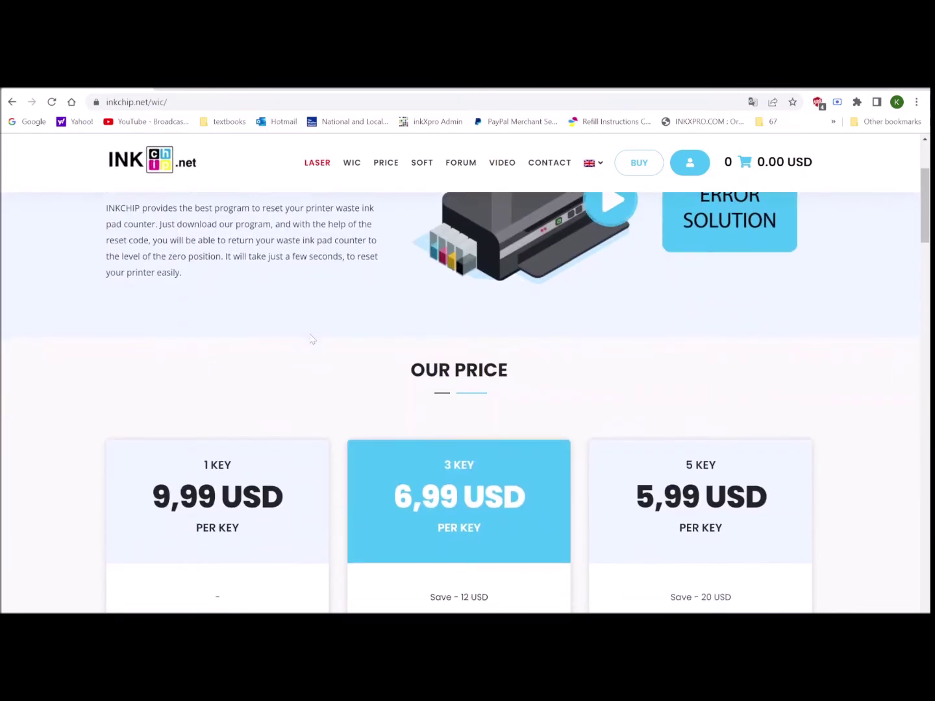
scroll(311, 338, down, 3)
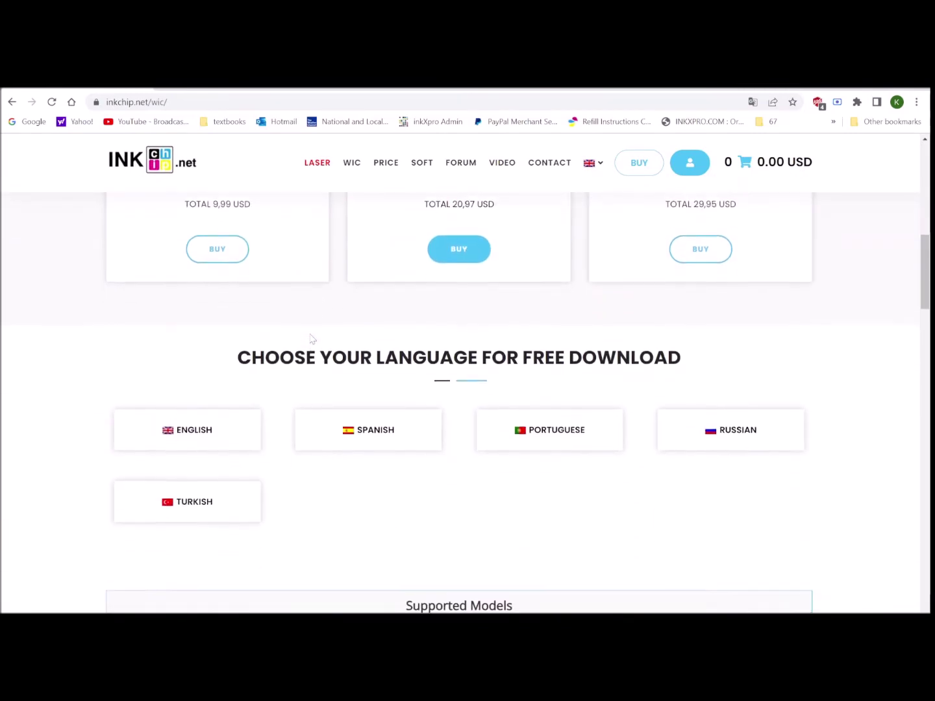
scroll(309, 339, up, 1)
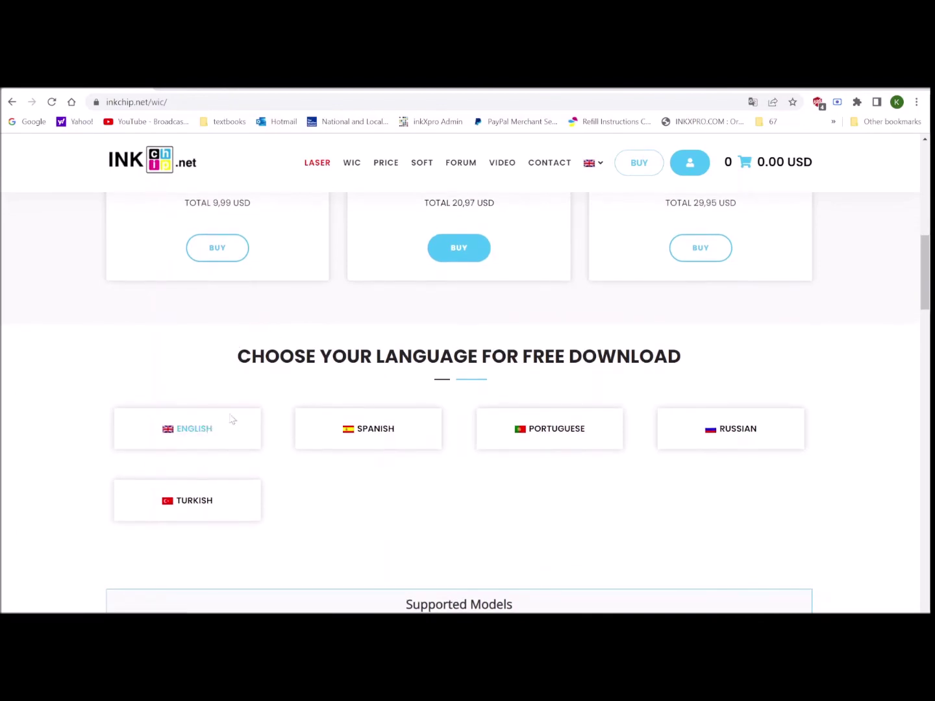
scroll(284, 371, up, 3)
scroll(283, 371, up, 6)
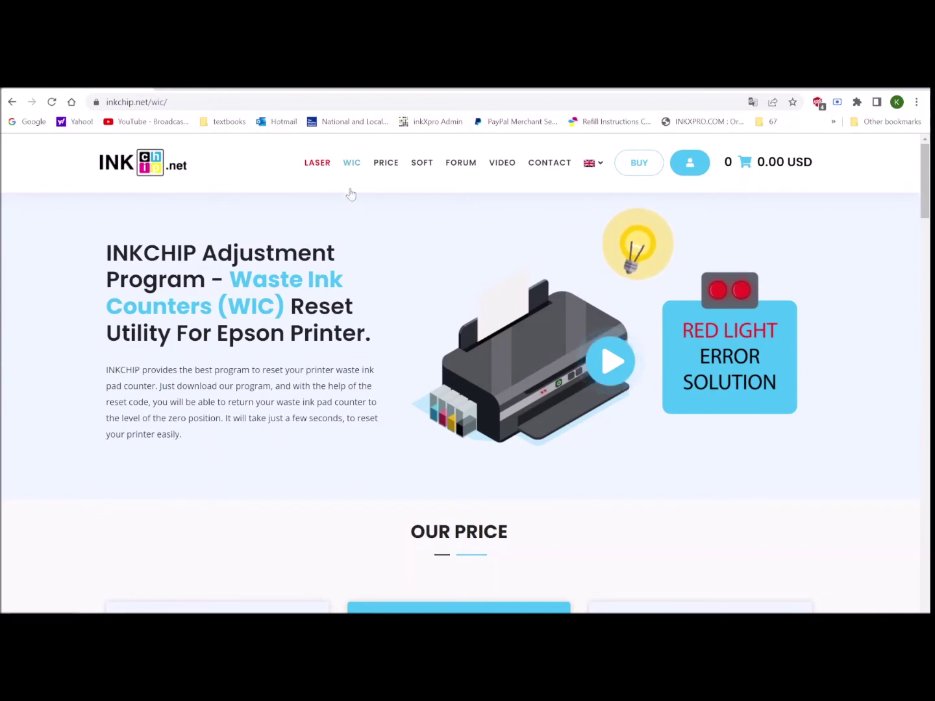
scroll(302, 382, down, 9)
scroll(302, 381, down, 2)
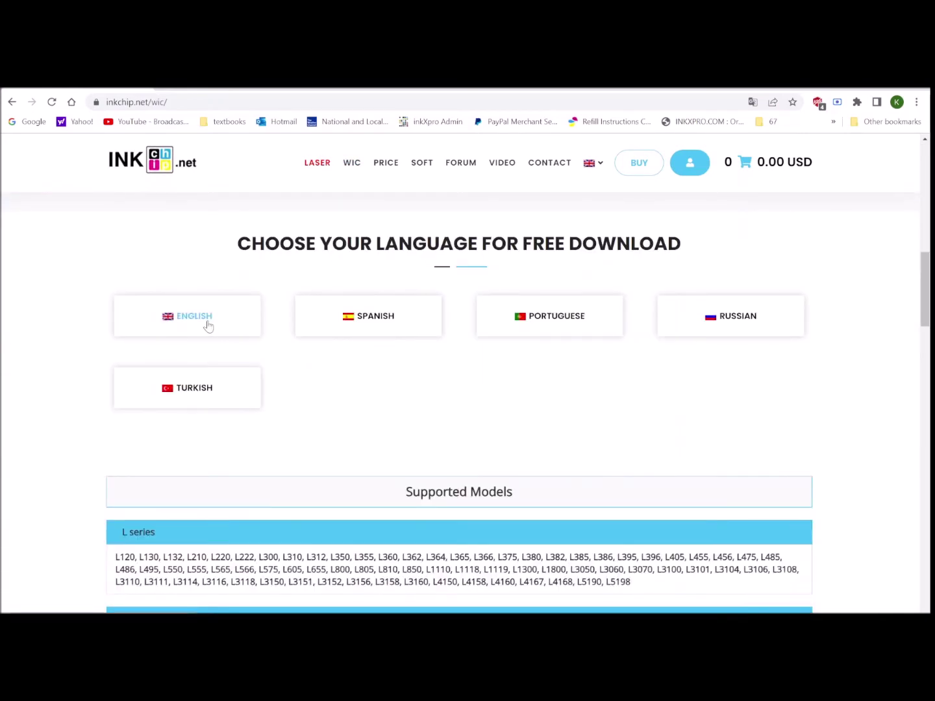
click(208, 324)
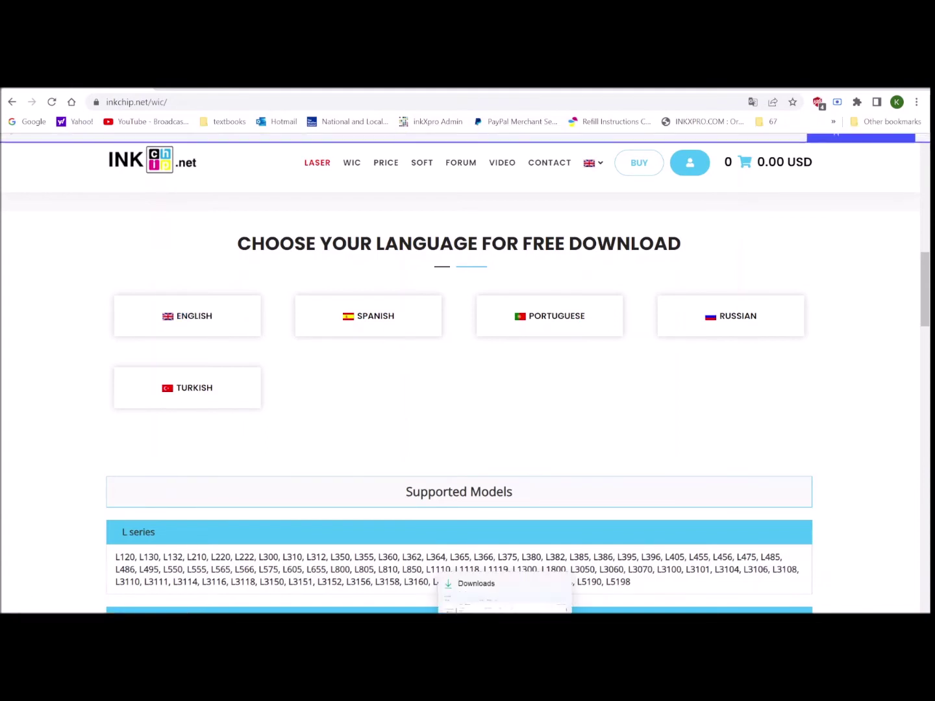
click(476, 581)
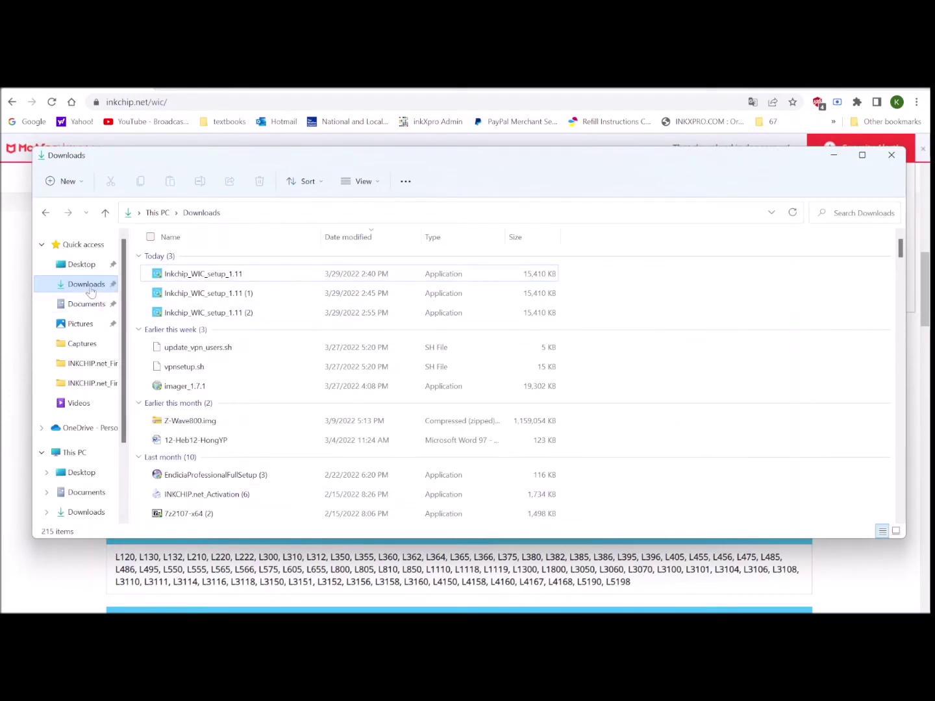
Step: Run Inkchip_WIC_setup_1.11 and install to the default extraction path C:\Program Files\InkChip WIC
double_click(222, 275)
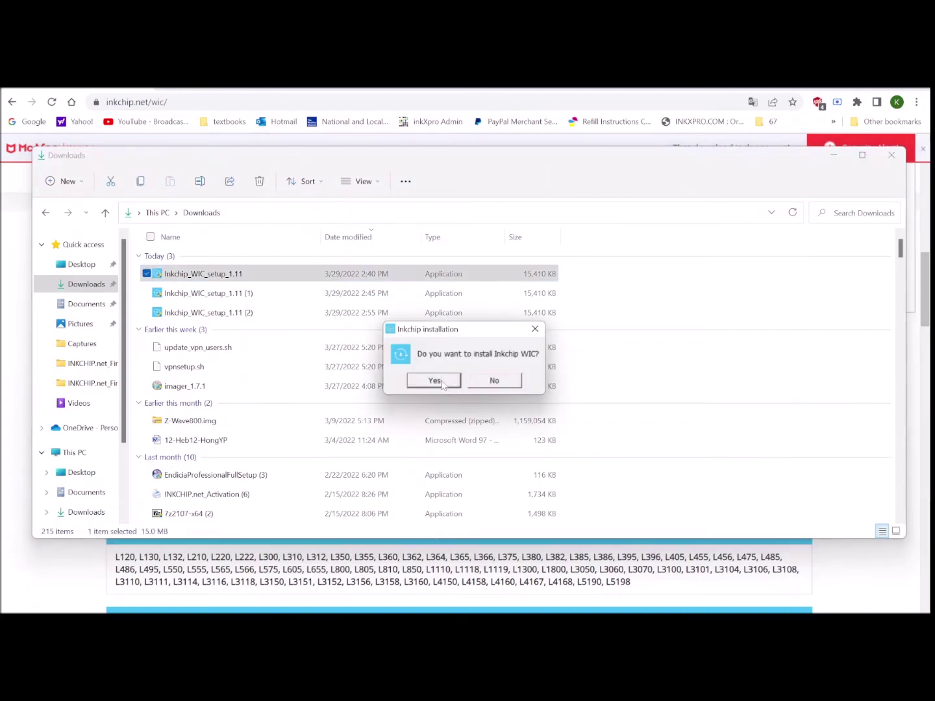
click(440, 381)
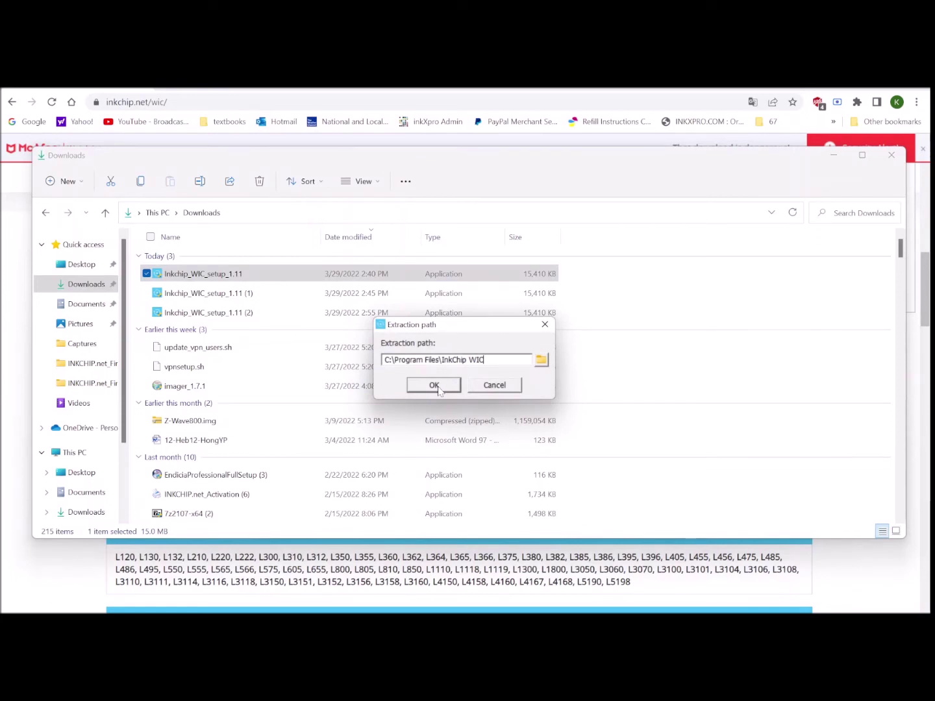
click(434, 385)
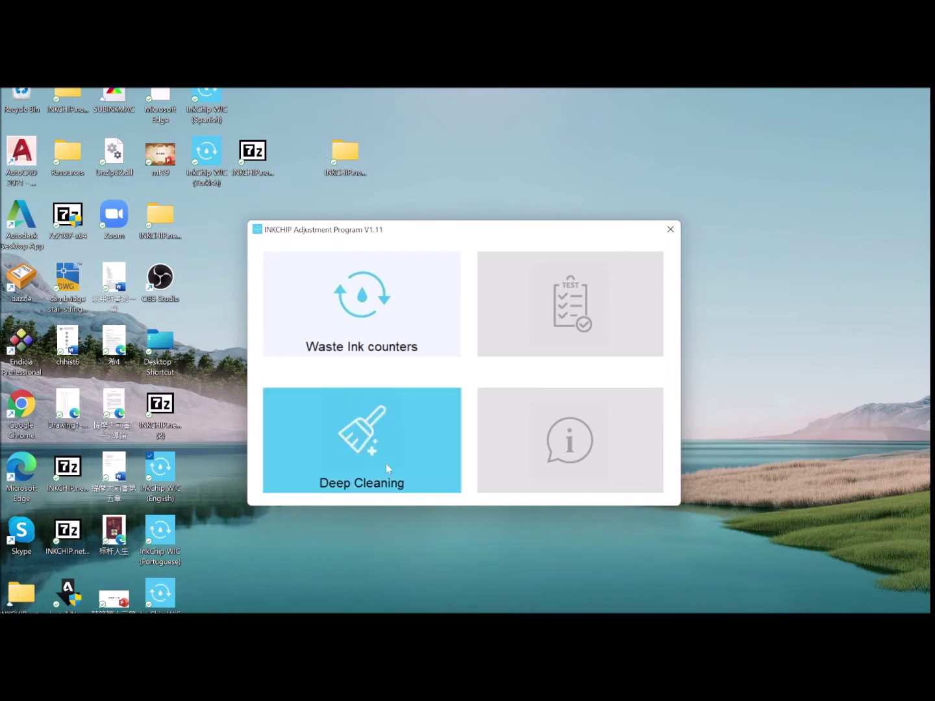
Step: Read the Artisan 1430 waste ink counters (27.82% and 5.16%) under Waste Ink counters
click(374, 344)
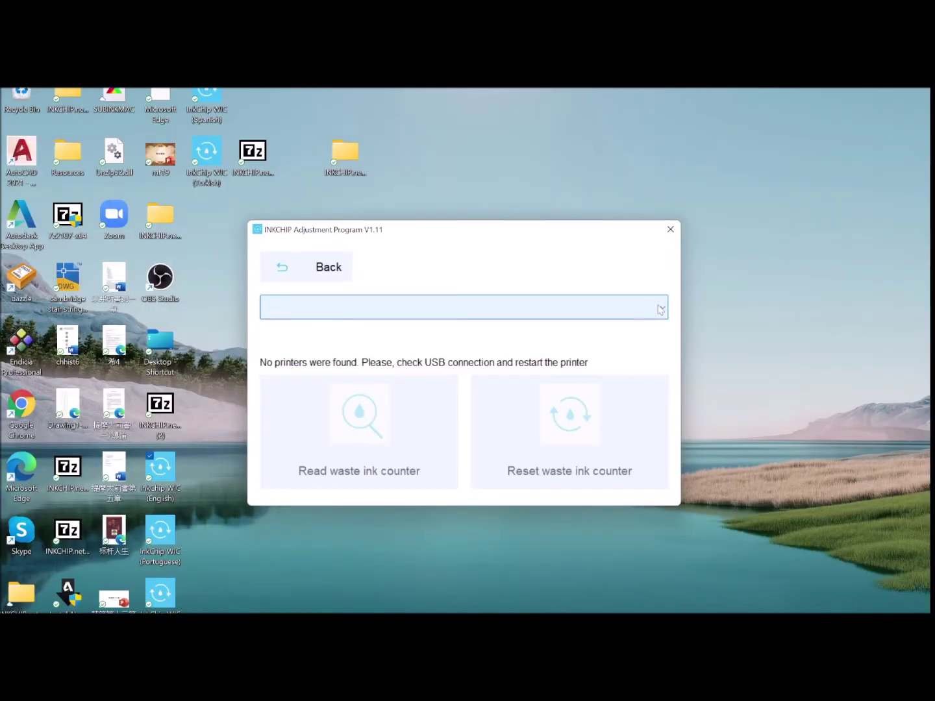
click(661, 311)
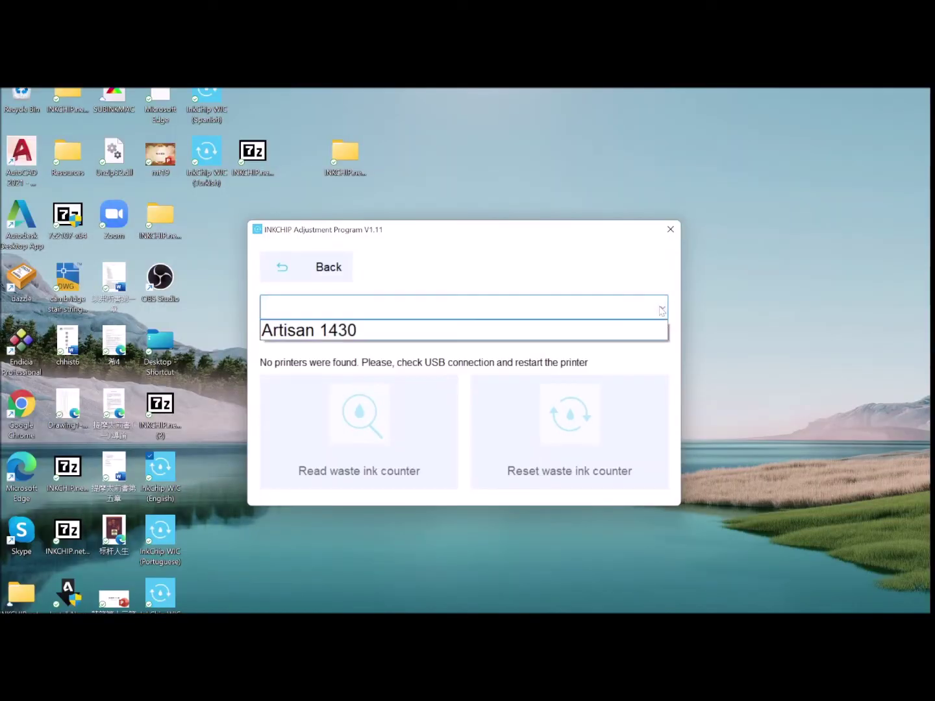
click(545, 338)
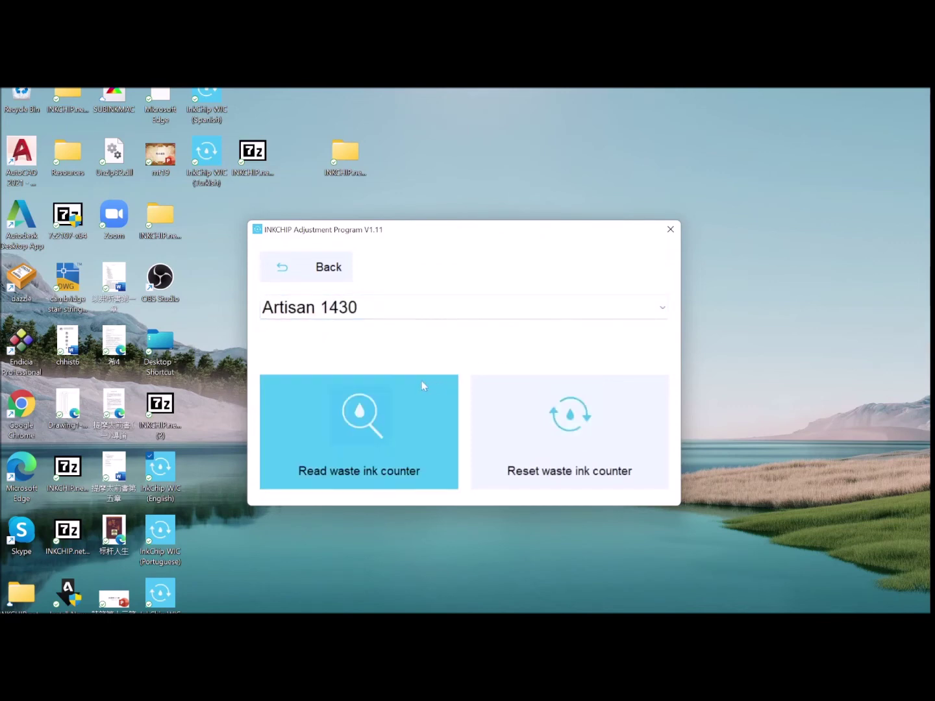
click(360, 427)
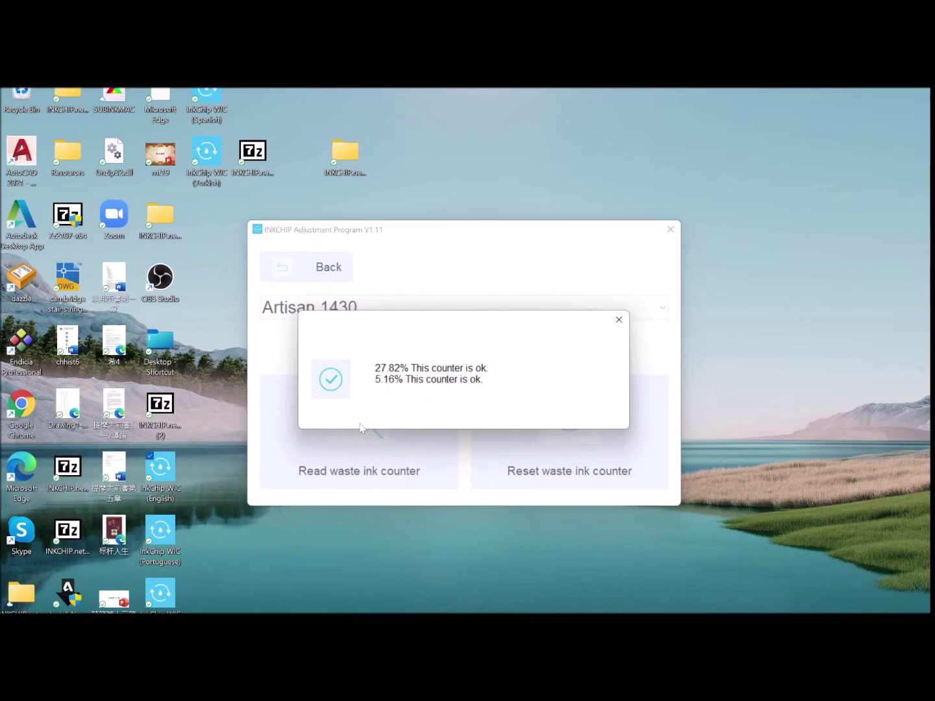
click(631, 389)
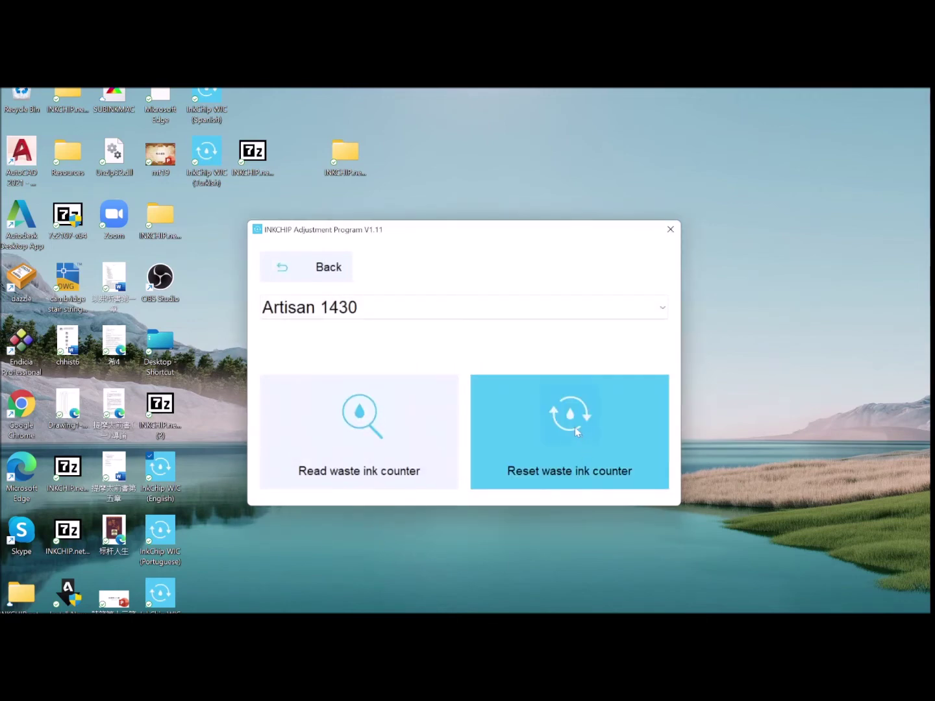
Step: Reset the Artisan 1430 waste ink counters by pasting the purchased key and confirming
click(575, 427)
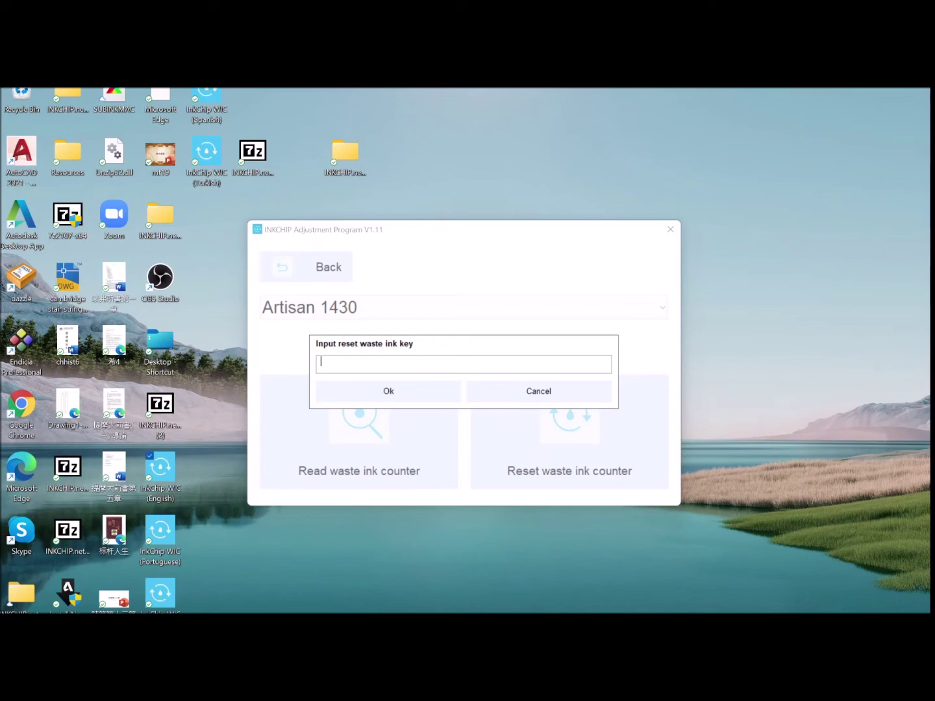
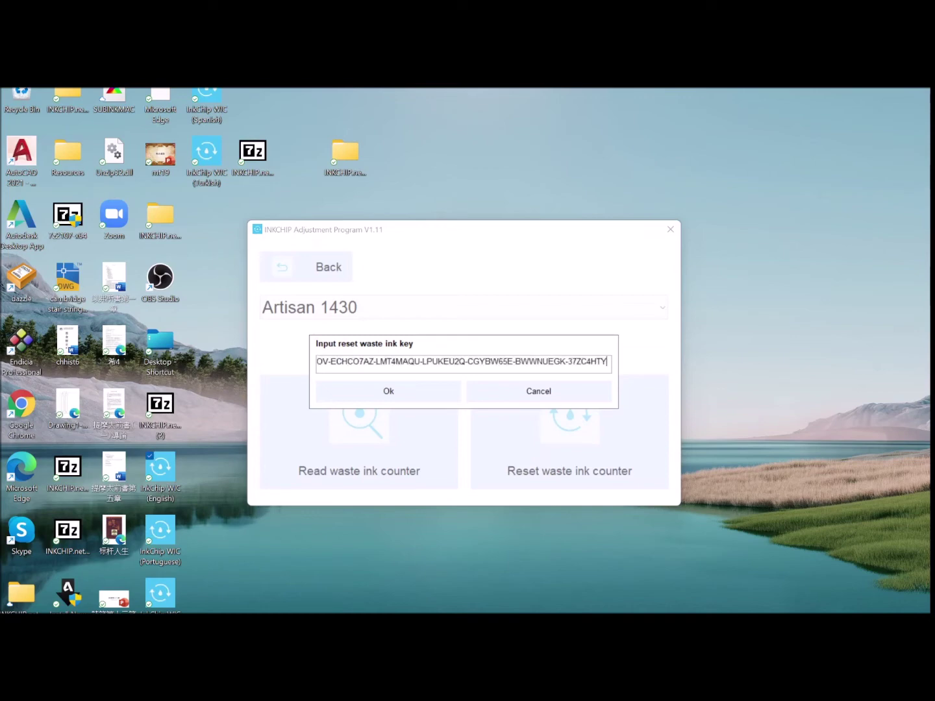
click(389, 392)
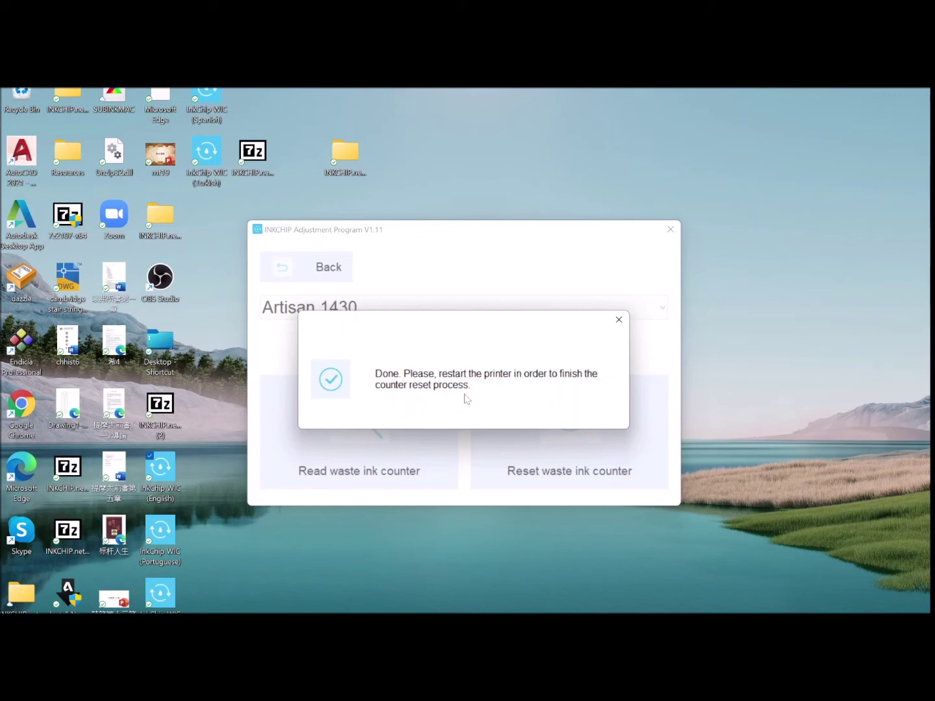
click(619, 319)
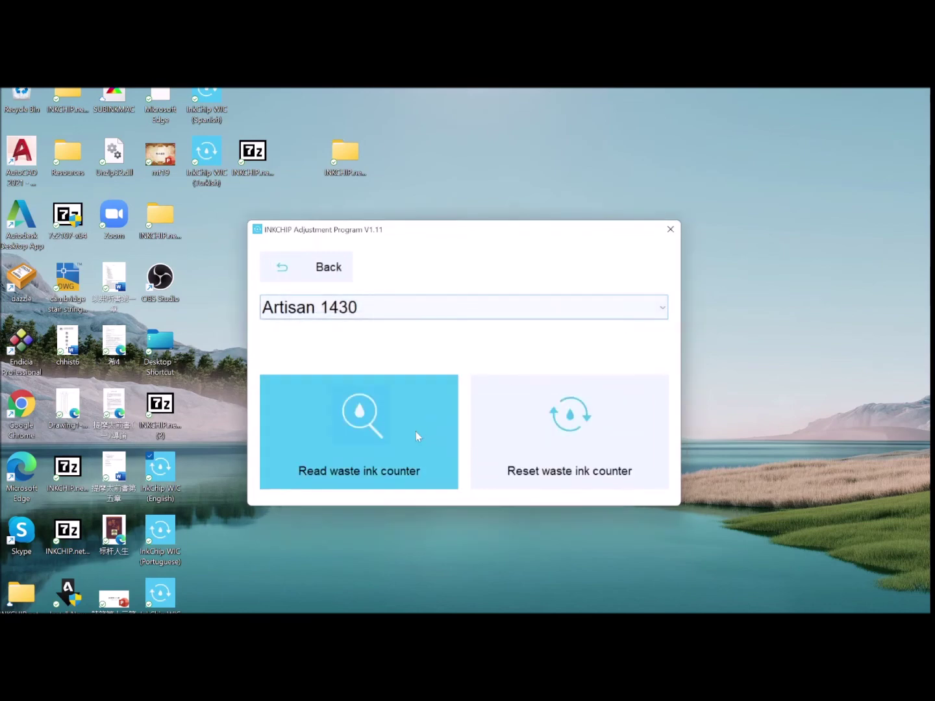
Step: Read the waste ink counters again, confirming both show 0.00%
click(364, 423)
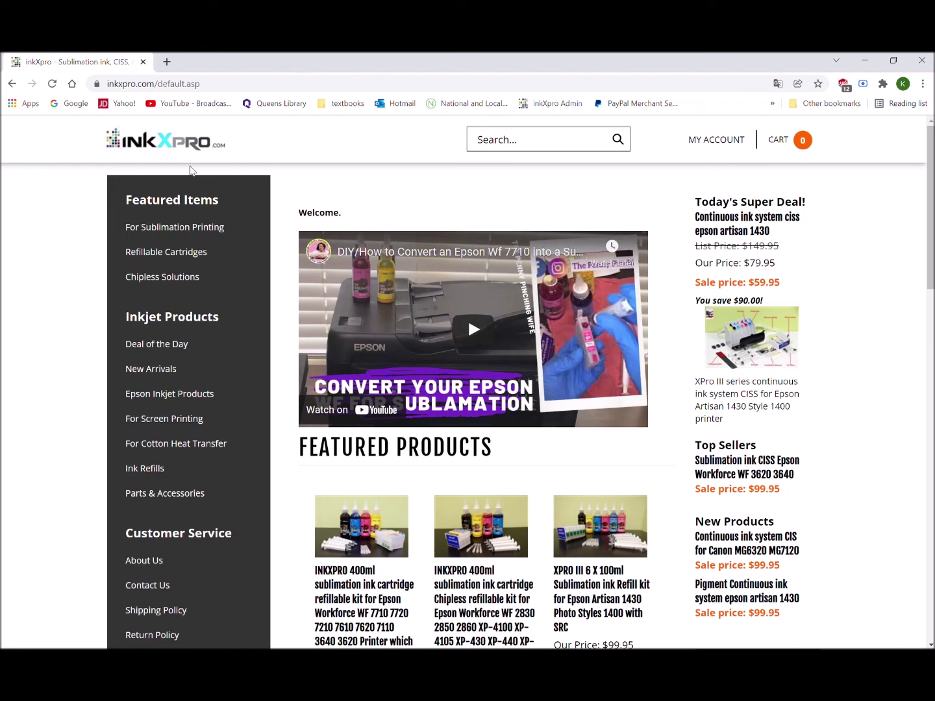
Step: Play the inkXpro welcome video, then go to Knowledge Base under Customer Service
click(339, 301)
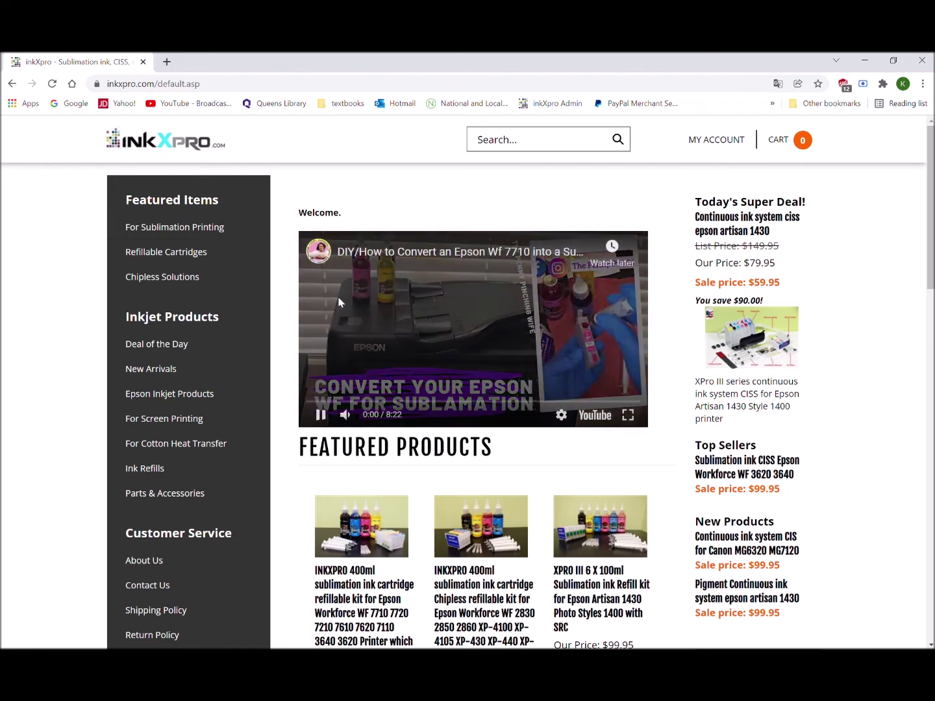
scroll(224, 365, down, 3)
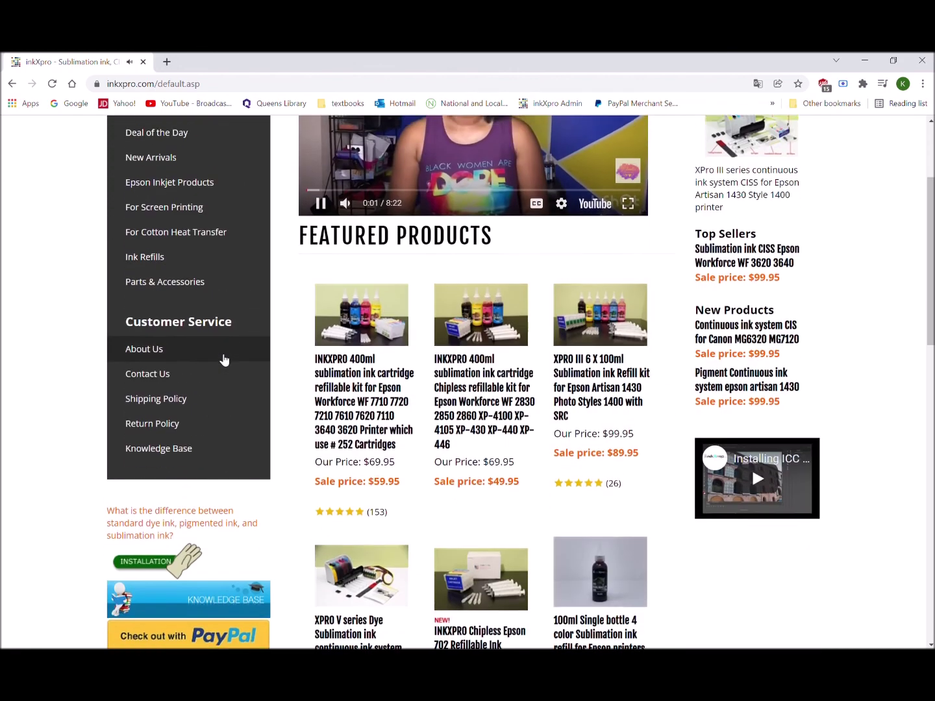
click(184, 432)
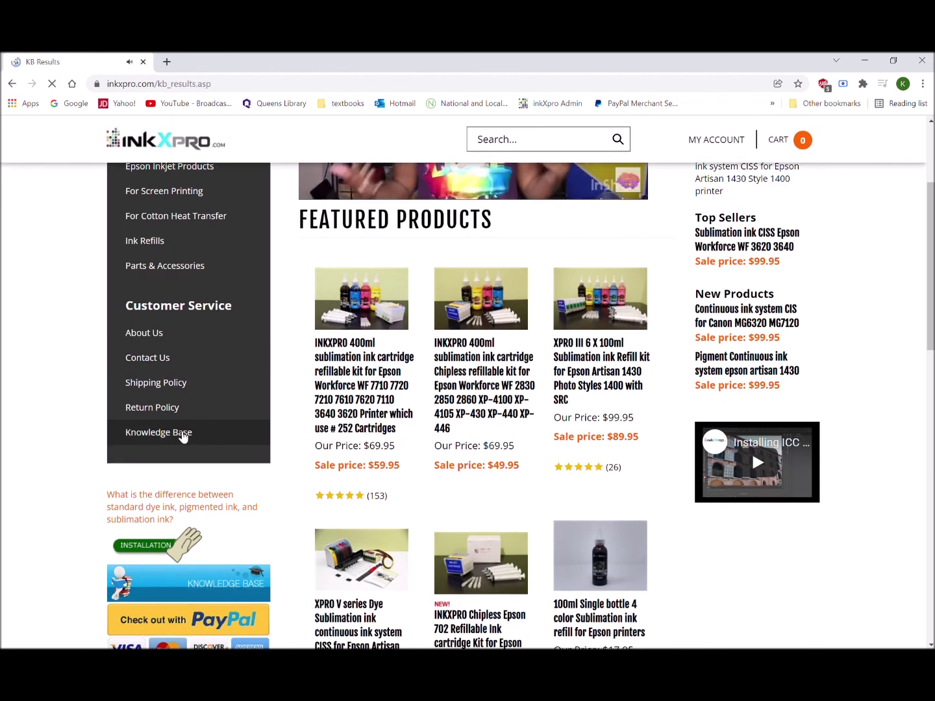